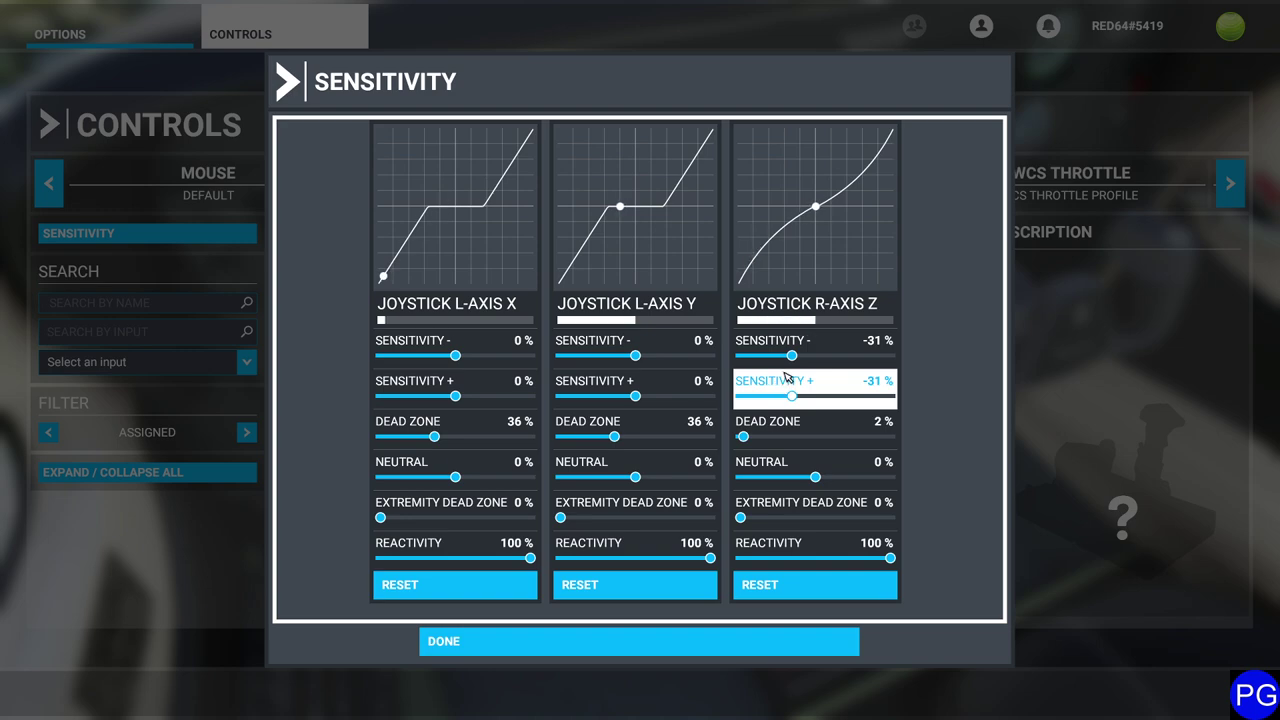
# Close the sensitivity curves, apply and save the VKB-SIM joystick bindings, and resume flying
pyautogui.click(637, 657)
pyautogui.click(443, 178)
pyautogui.click(530, 418)
pyautogui.press('Escape')
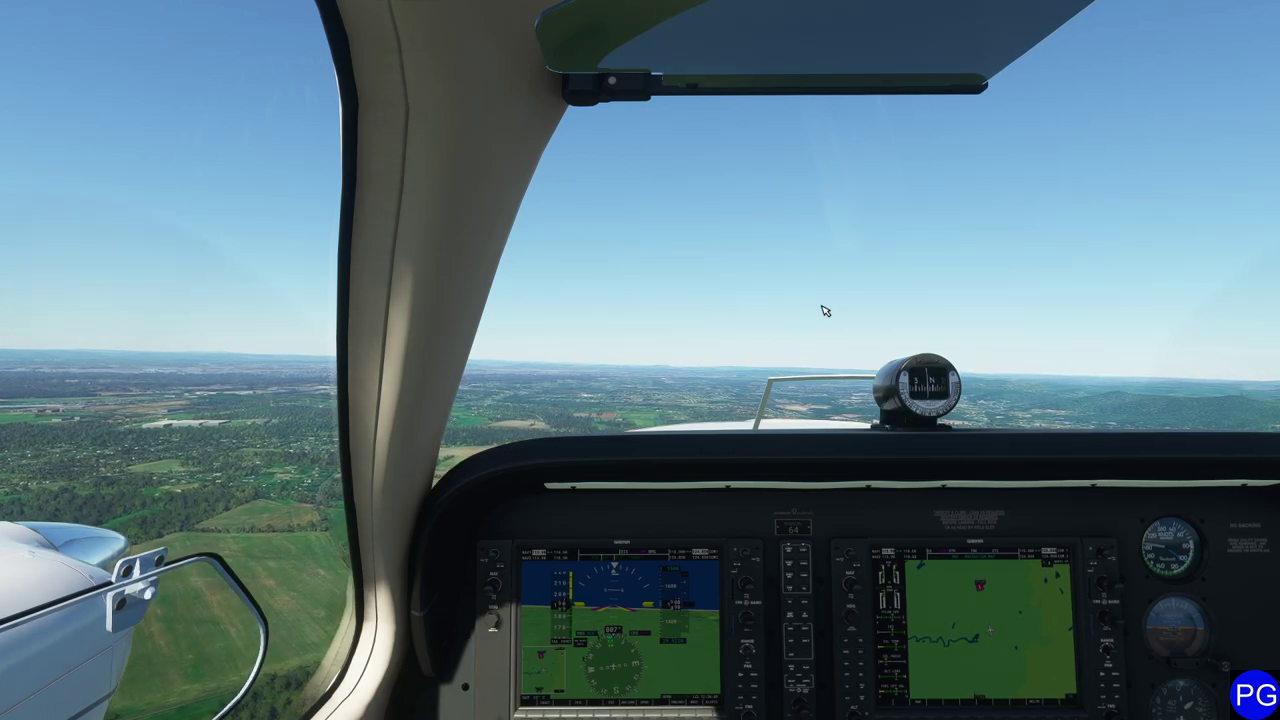
# Zoom the cockpit camera in, then reset it to the default panel view
pyautogui.scroll(1, 825, 311)
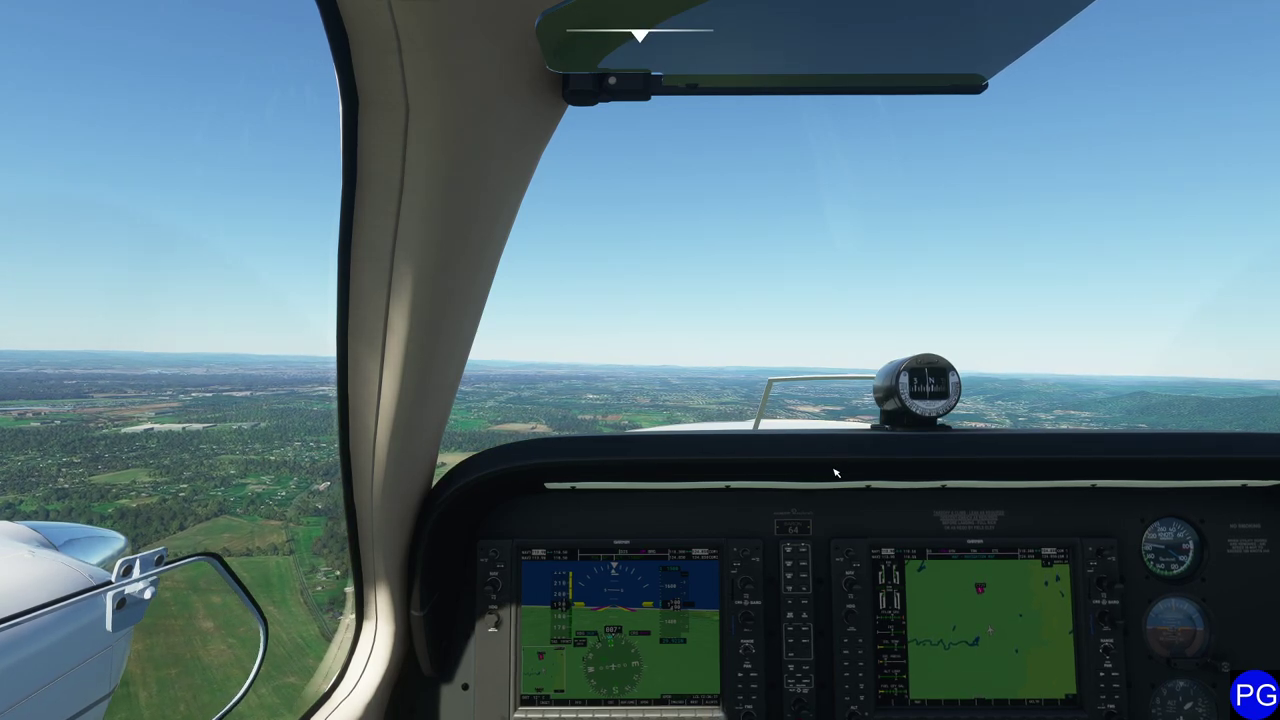
pyautogui.scroll(3, 830, 455)
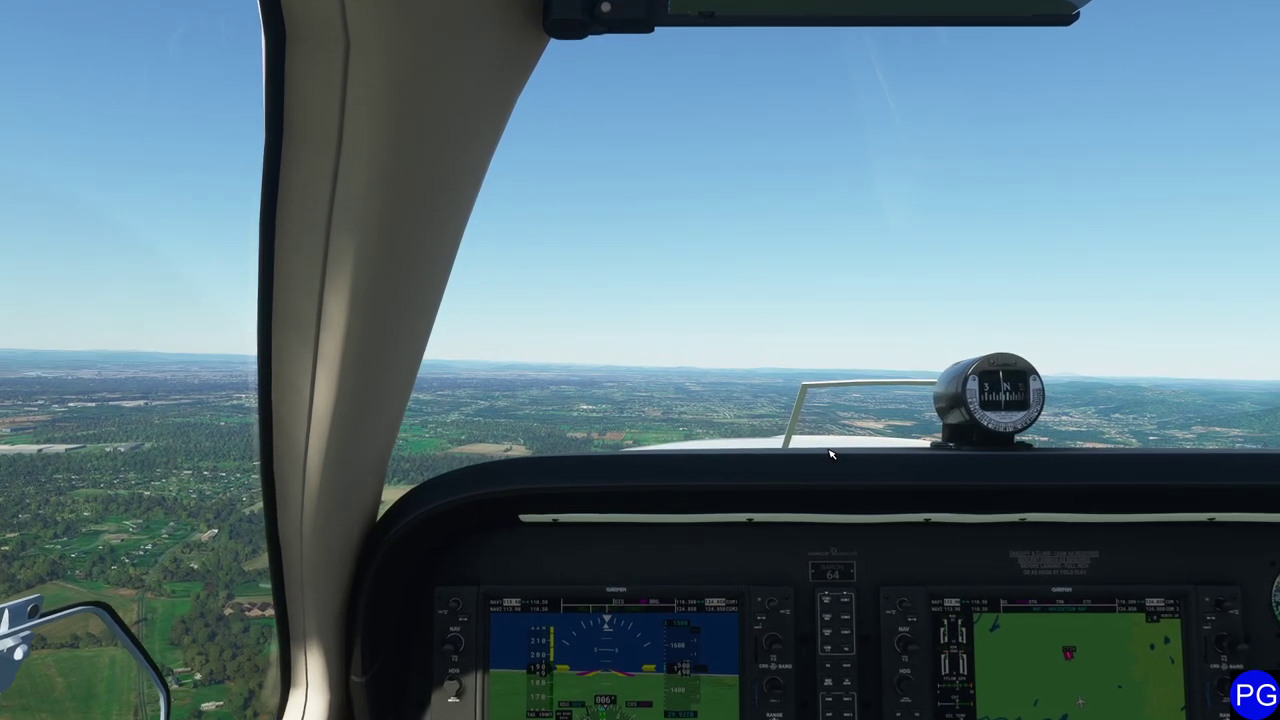
pyautogui.hotkey('ctrl', 'space')
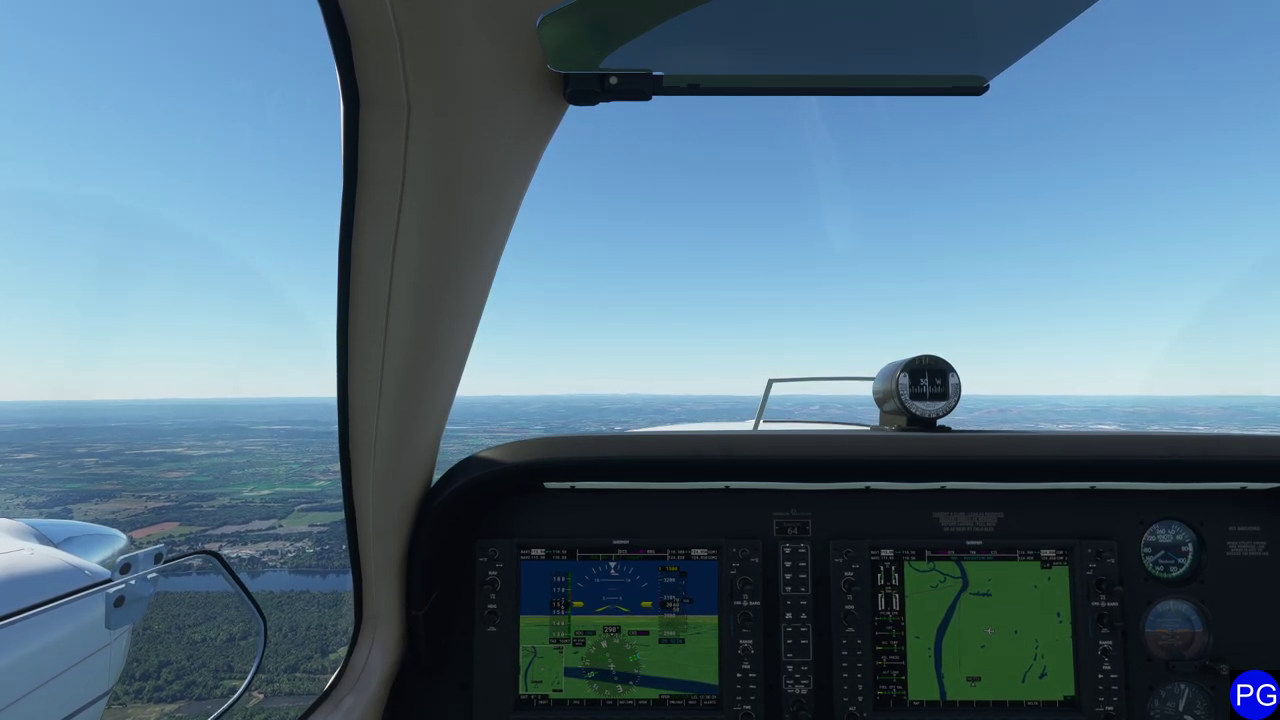
# Set the VKB-SIM L-Axis Y Sensitivity − to -30 % and apply and save it
pyautogui.moveTo(640, 20)
pyautogui.press('Escape')
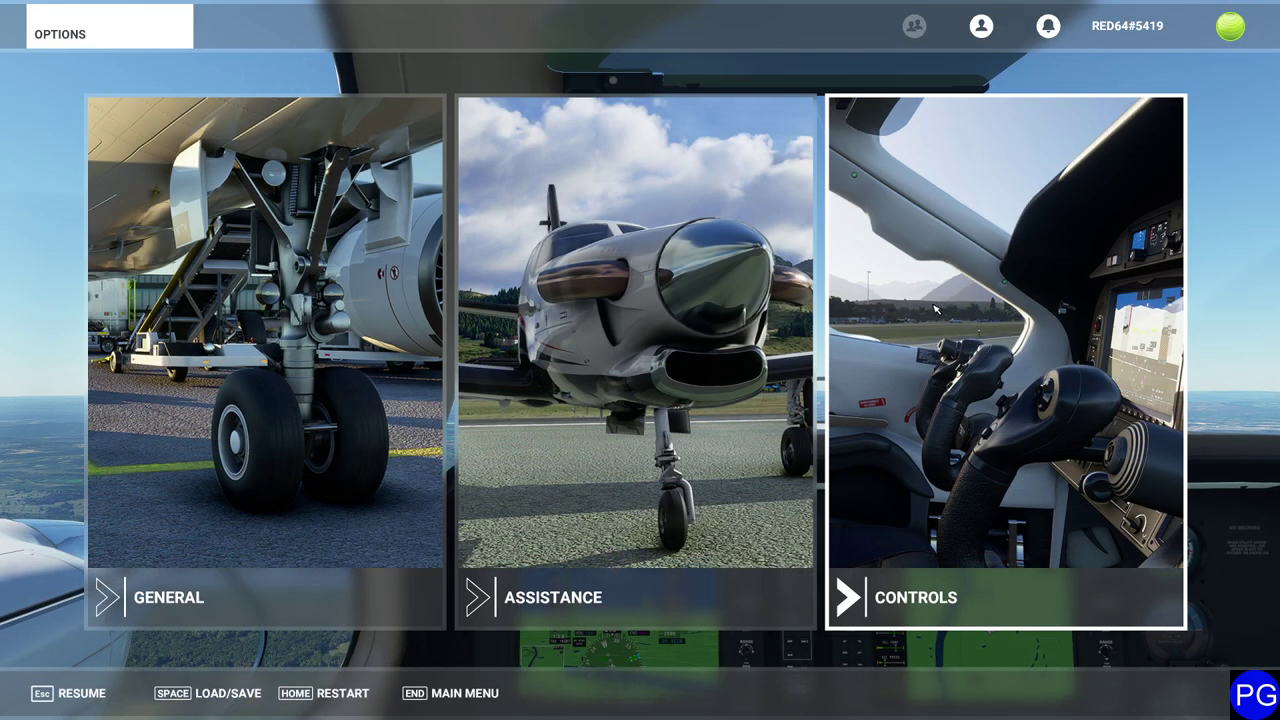
pyautogui.click(908, 338)
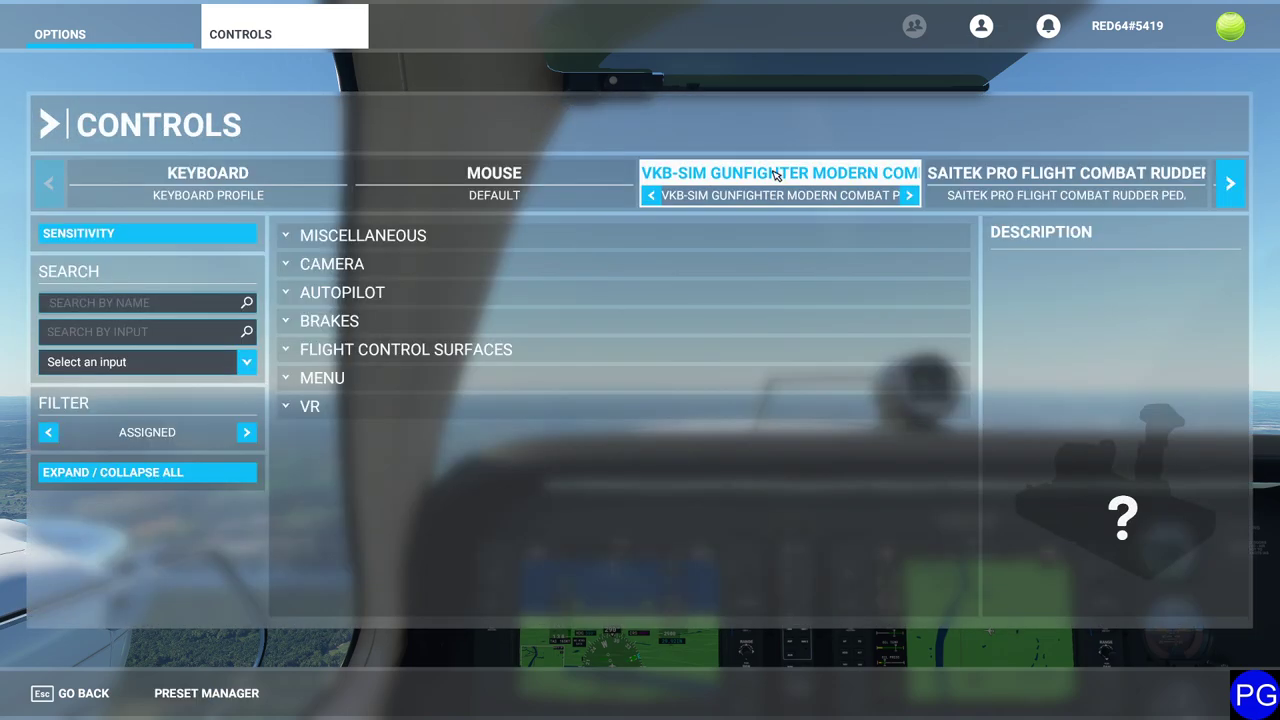
pyautogui.click(163, 240)
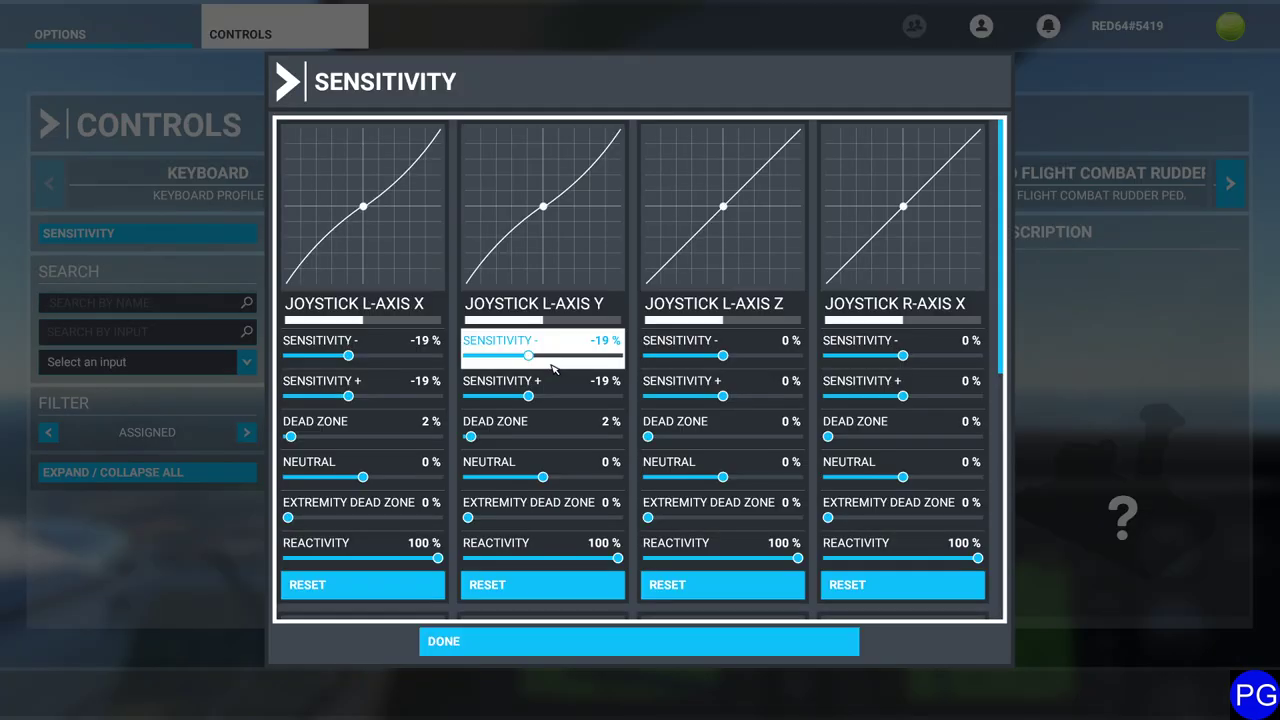
pyautogui.moveTo(529, 358); pyautogui.dragTo(519, 358)
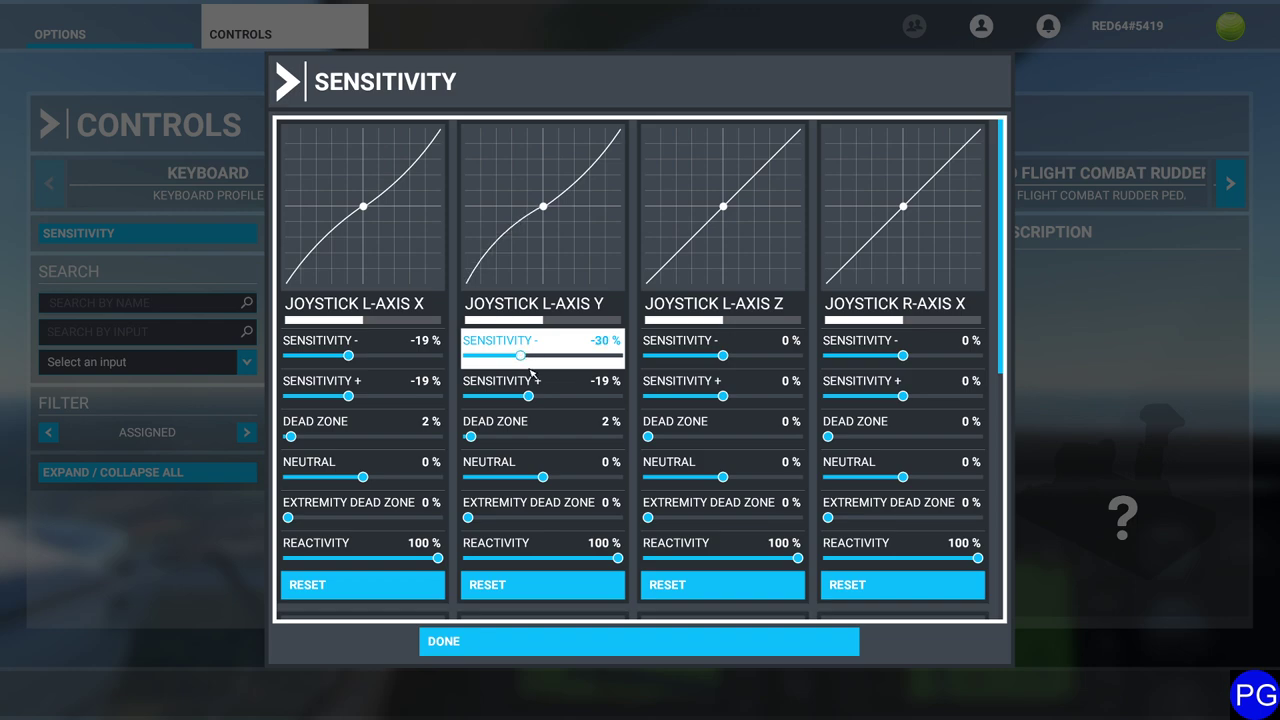
pyautogui.click(652, 638)
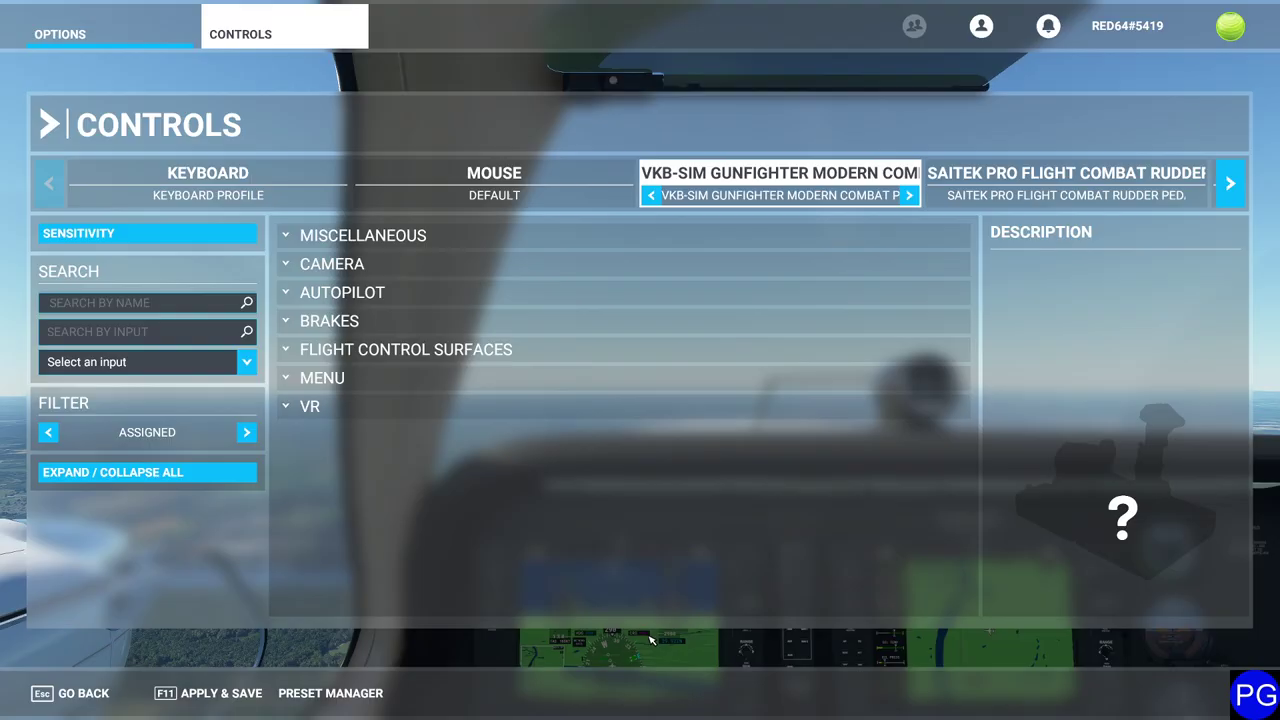
pyautogui.click(210, 693)
pyautogui.press('Escape')
pyautogui.press('Escape')
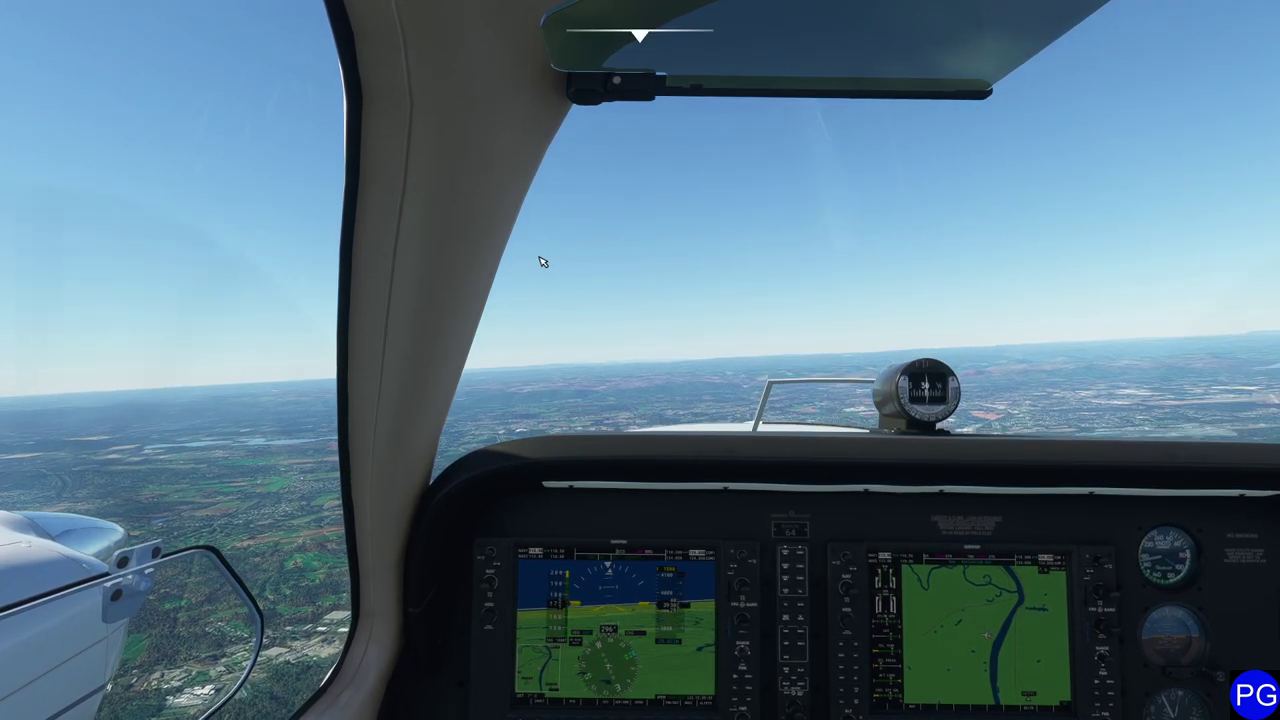
# Test-fly the -30 % curve, then bring up the options pause menu
pyautogui.press('Escape')
# Set L-Axis Y Sensitivity − and + both to 15% and dismiss the bindings-changed warning
pyautogui.click(347, 253)
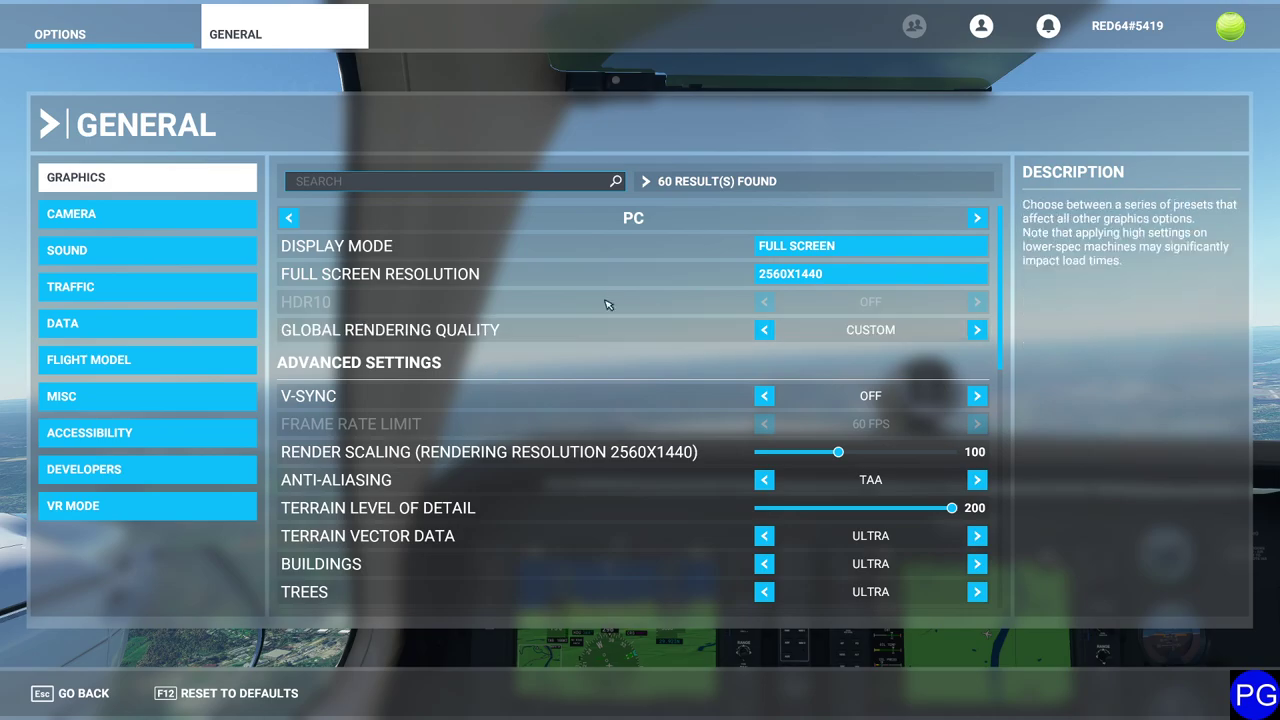
pyautogui.press('Escape')
pyautogui.click(918, 363)
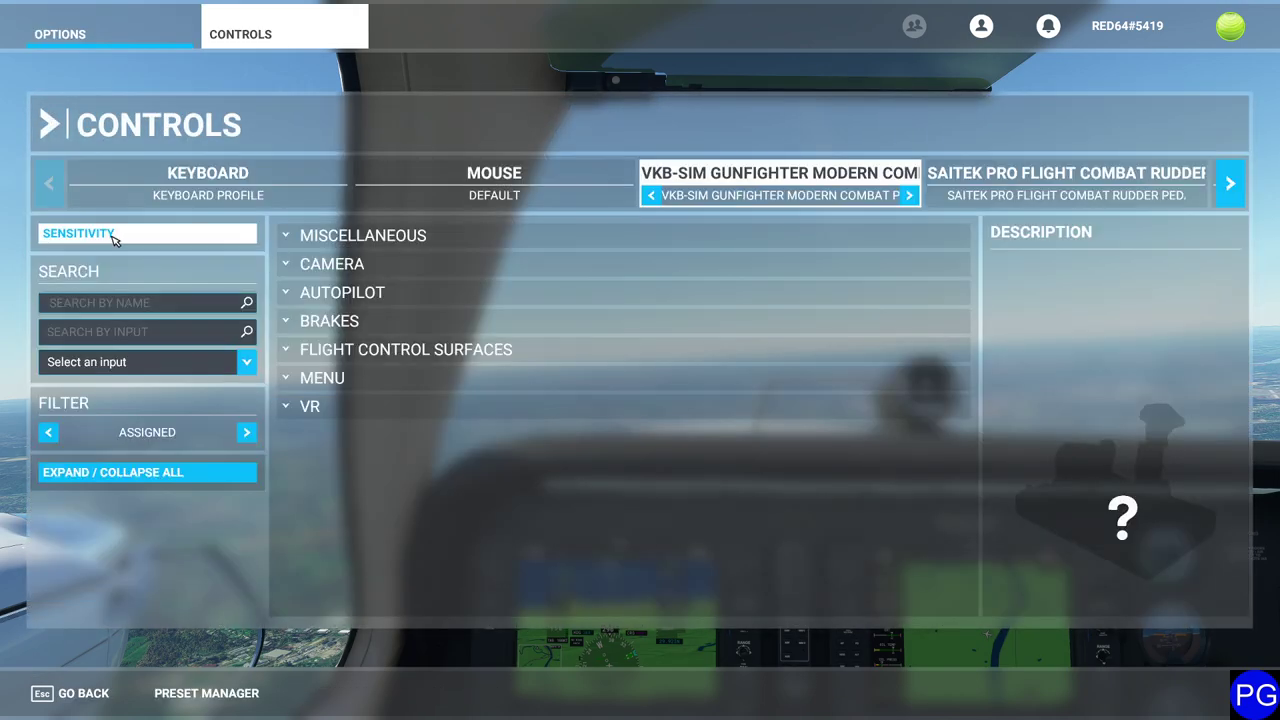
pyautogui.click(116, 238)
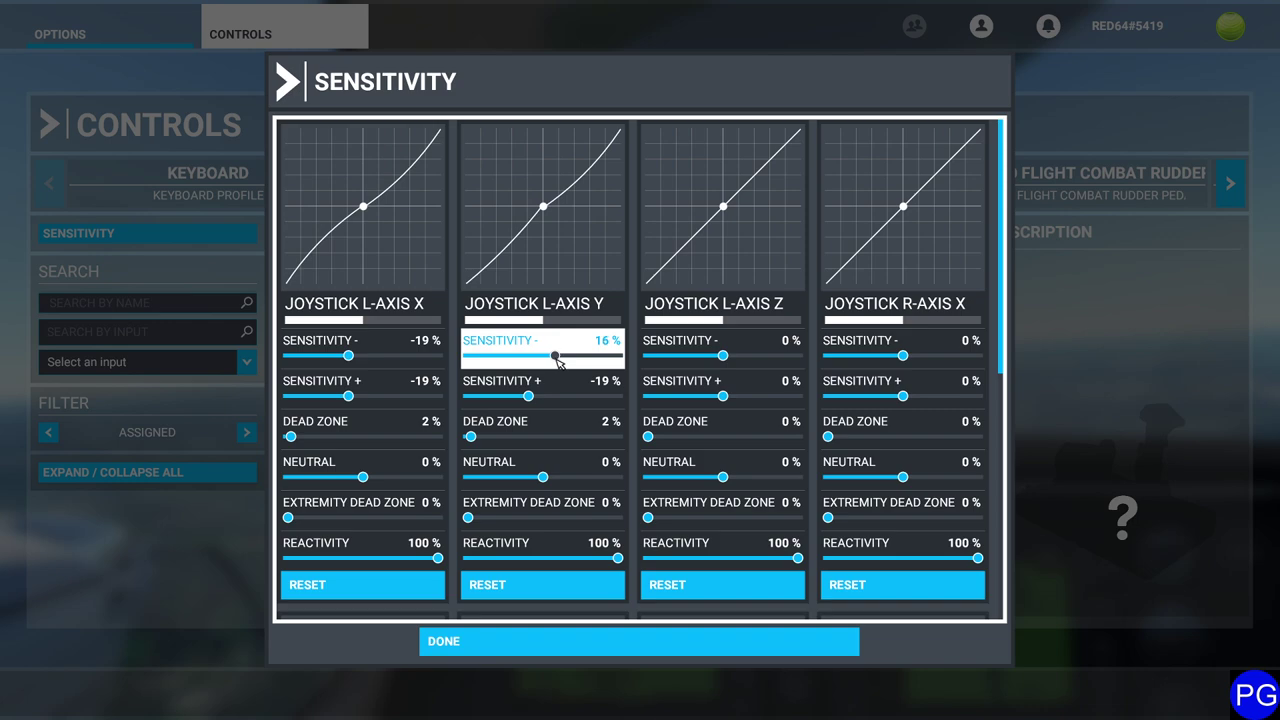
pyautogui.moveTo(557, 361); pyautogui.dragTo(555, 360)
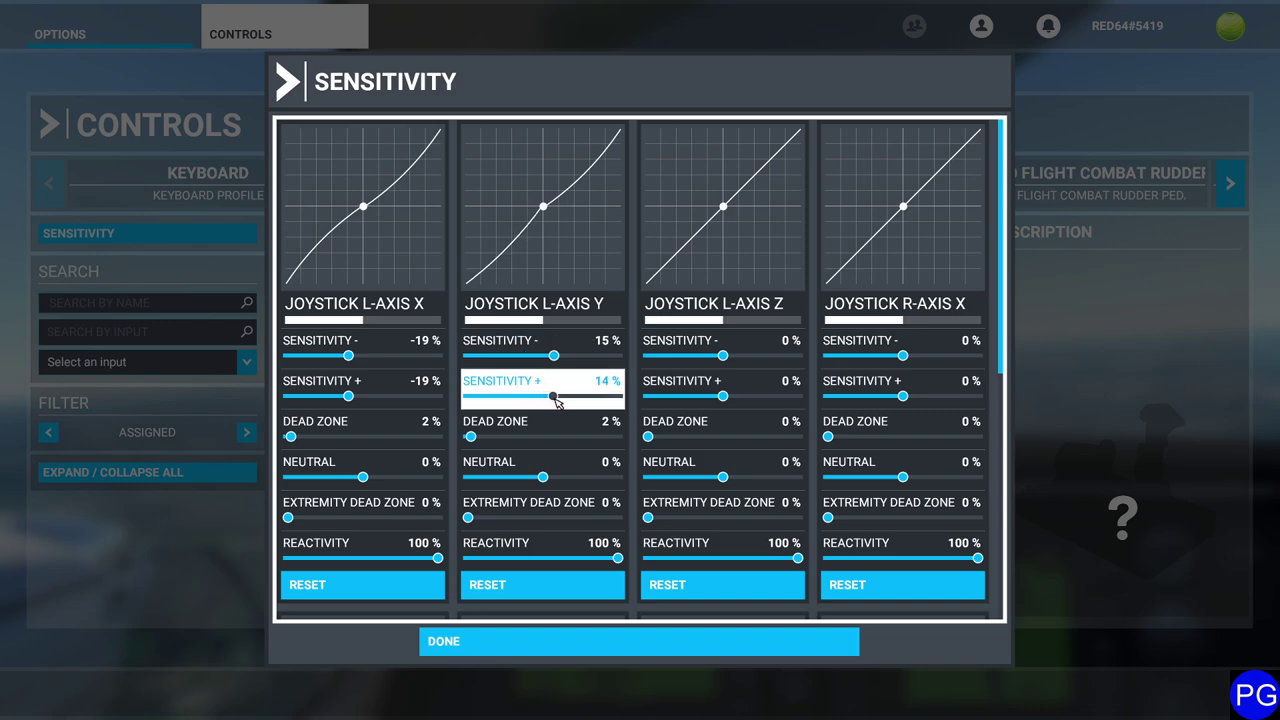
pyautogui.moveTo(557, 401); pyautogui.dragTo(556, 398)
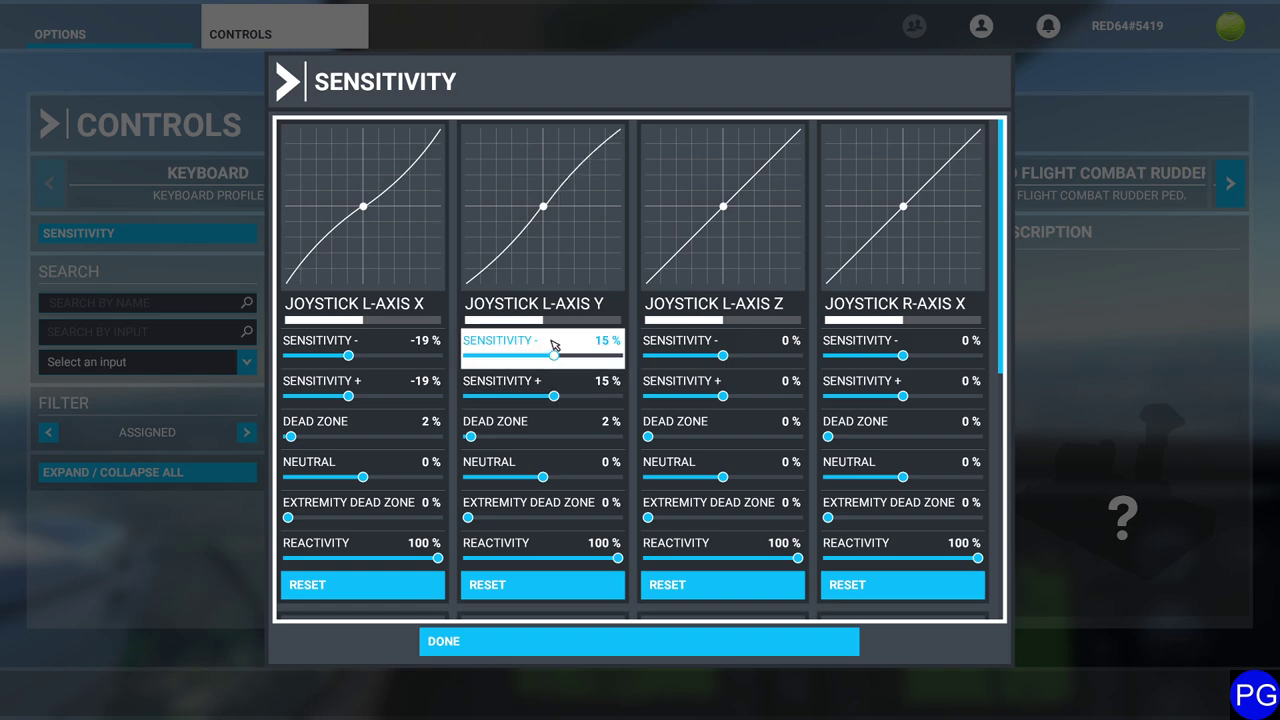
pyautogui.click(666, 641)
pyautogui.press('Escape')
pyautogui.press('Escape')
pyautogui.press('Escape')
# Confirm leaving Controls, test-fly briefly, then reopen the VKB-SIM joystick Controls page
pyautogui.click(527, 413)
pyautogui.press('Escape')
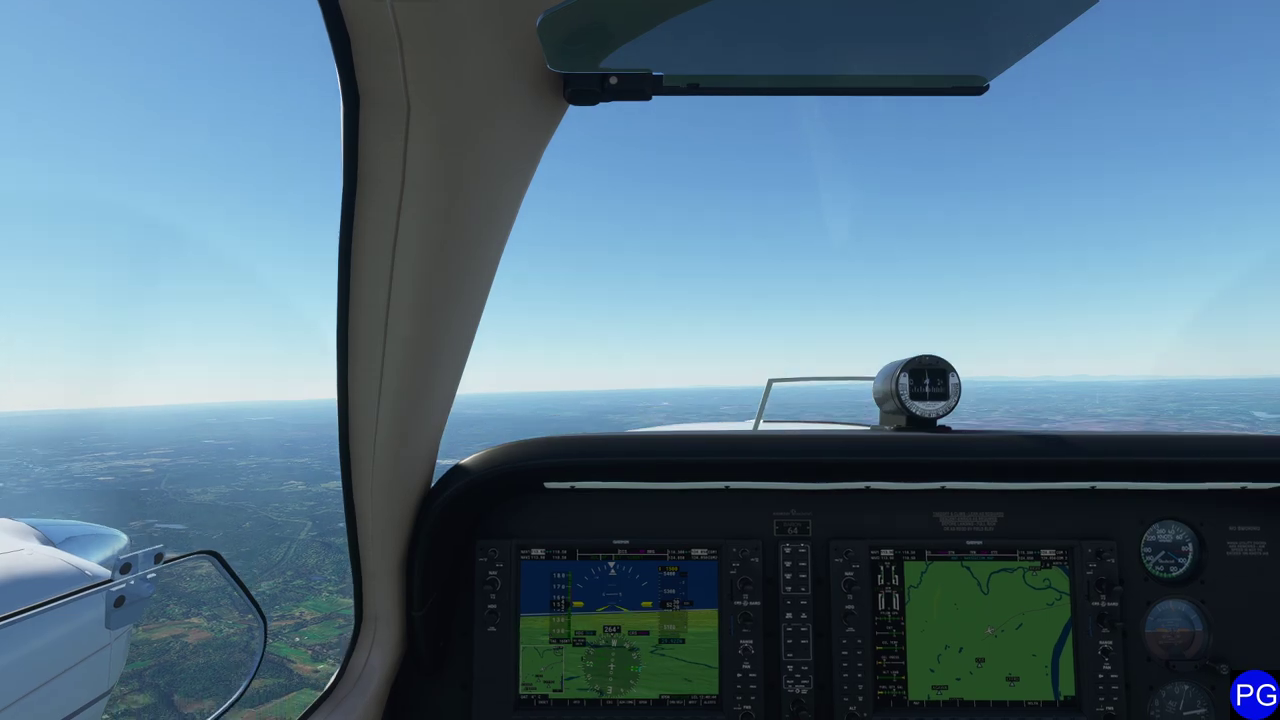
pyautogui.press('Escape')
pyautogui.press('Right')
pyautogui.press('Return')
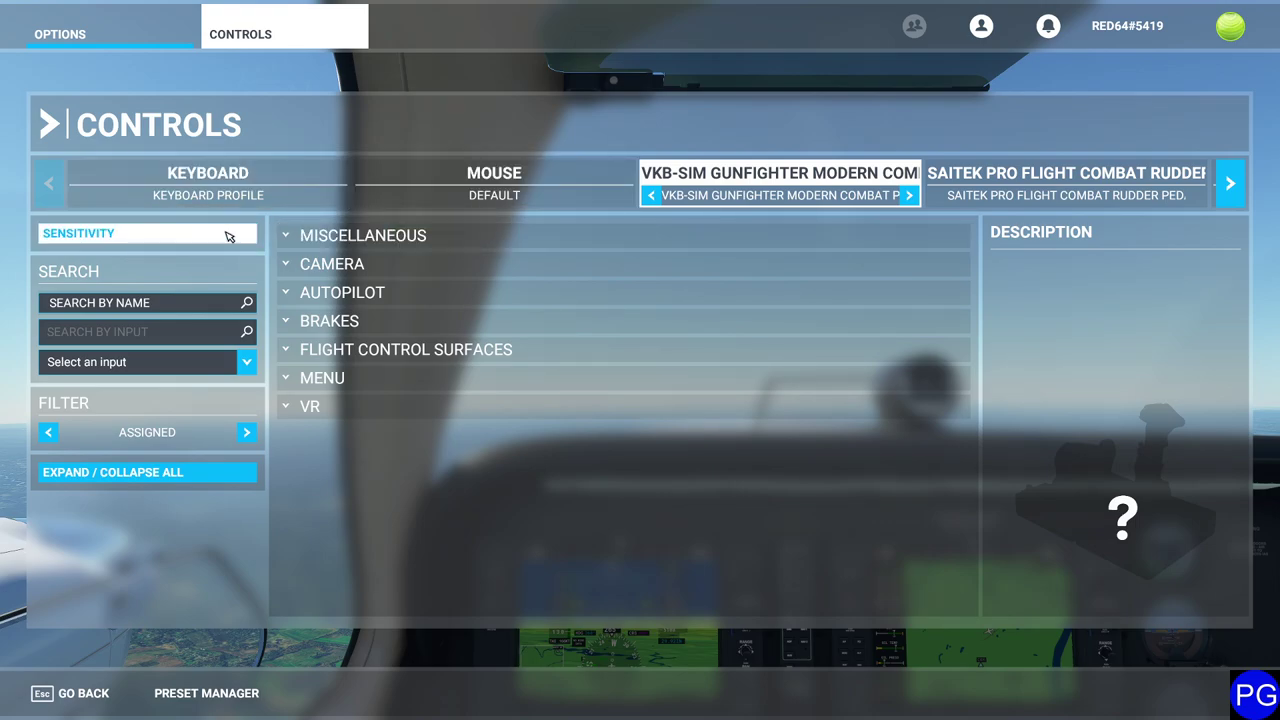
# Check that the L-Axis Y curve is back at linear 0%, then return to the cockpit
pyautogui.click(183, 236)
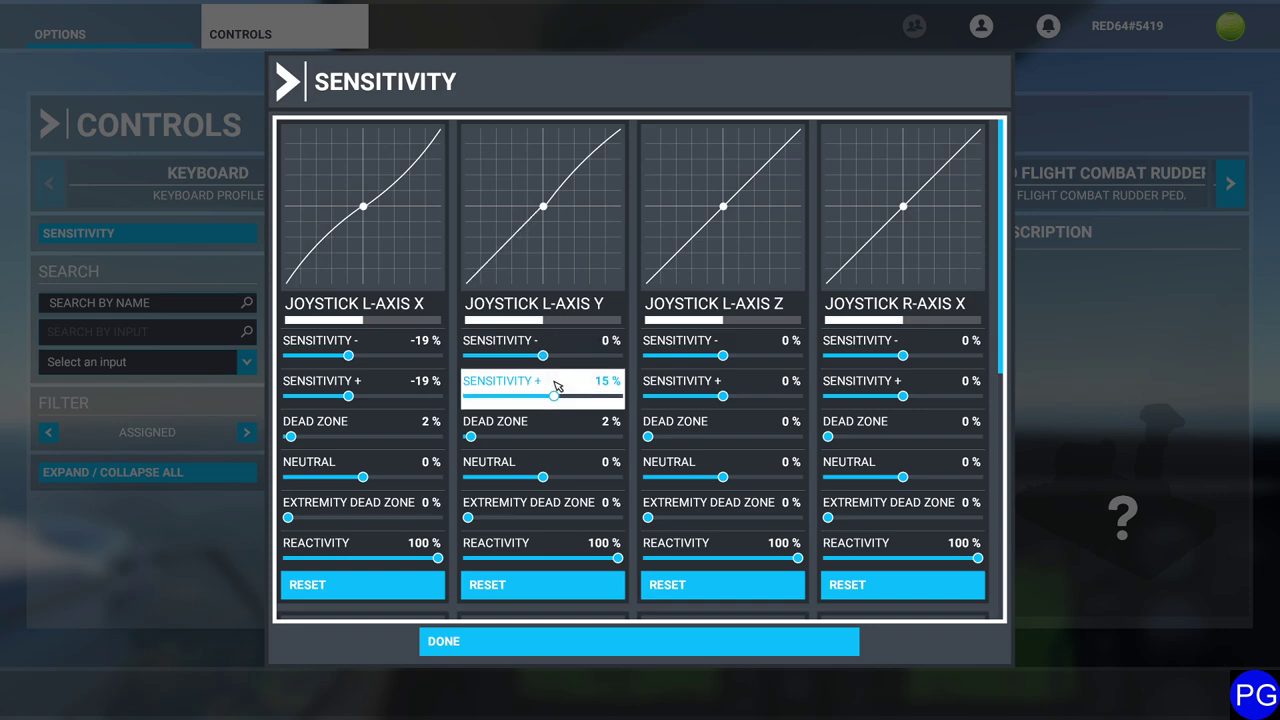
pyautogui.click(650, 645)
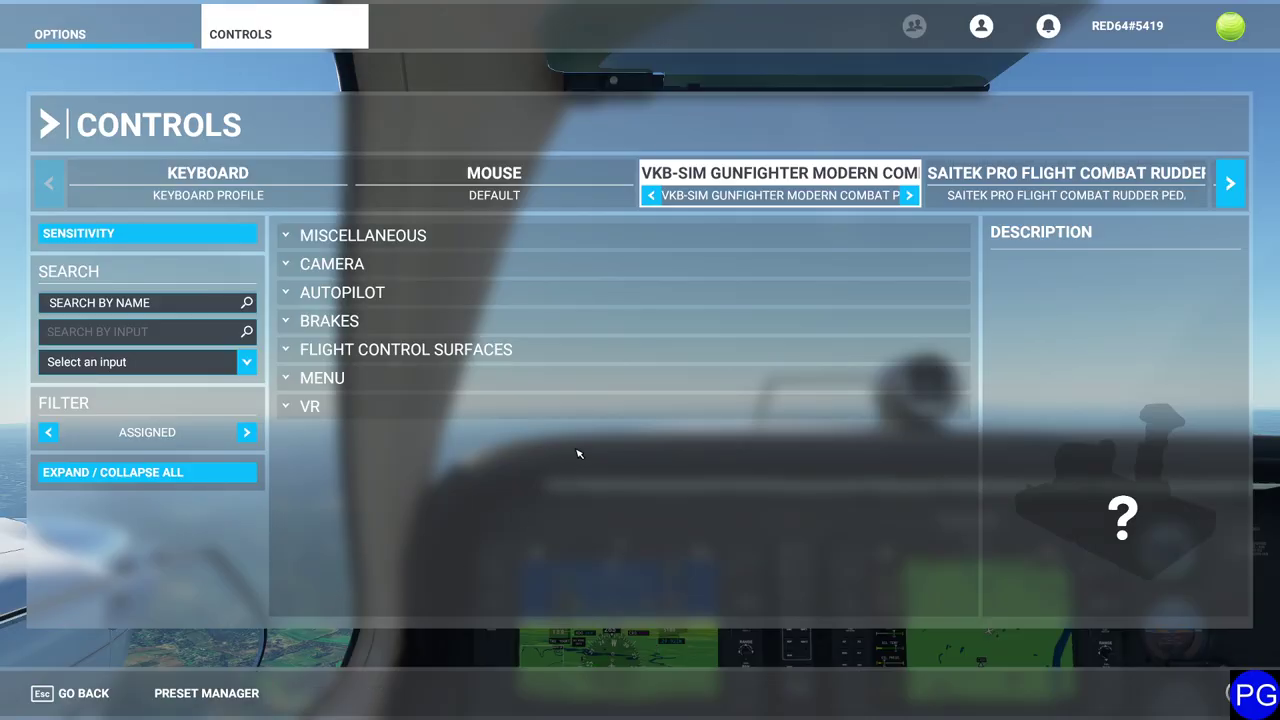
pyautogui.press('Escape')
pyautogui.press('Escape')
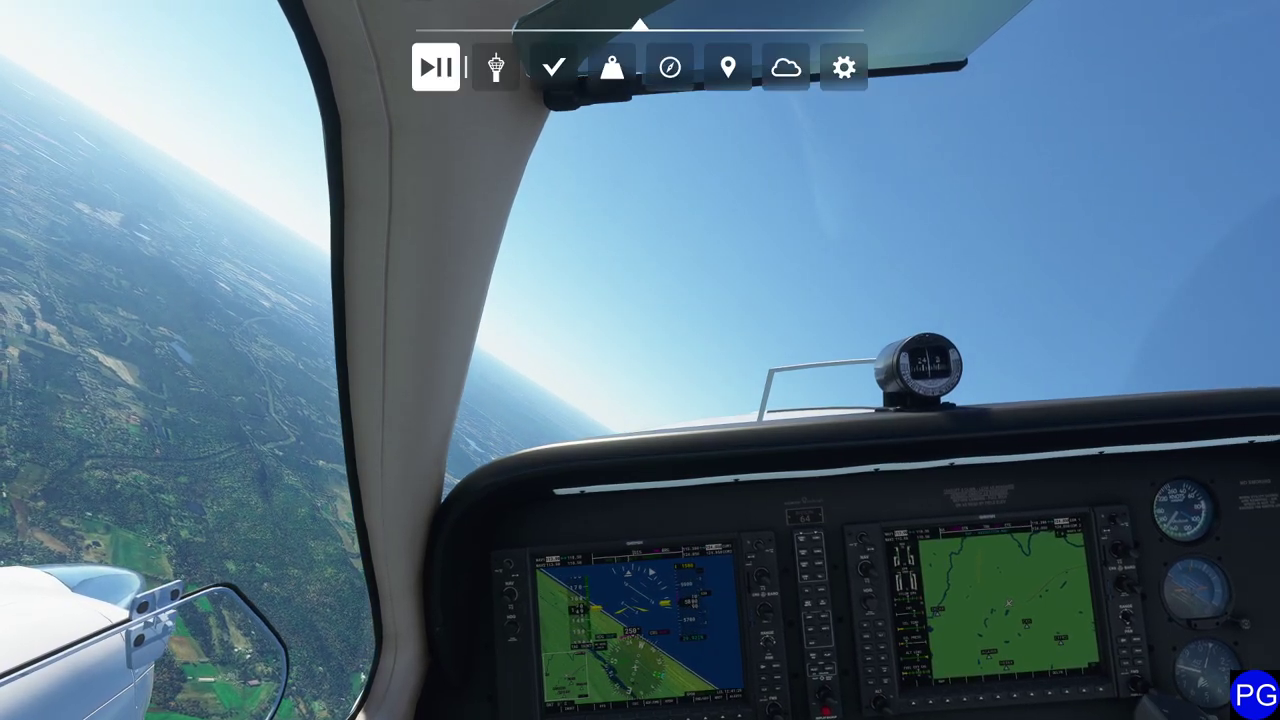
# Set the L-Axis Y Sensitivity − and + both to -25% in the sensitivity curves
pyautogui.press('Escape')
pyautogui.click(937, 319)
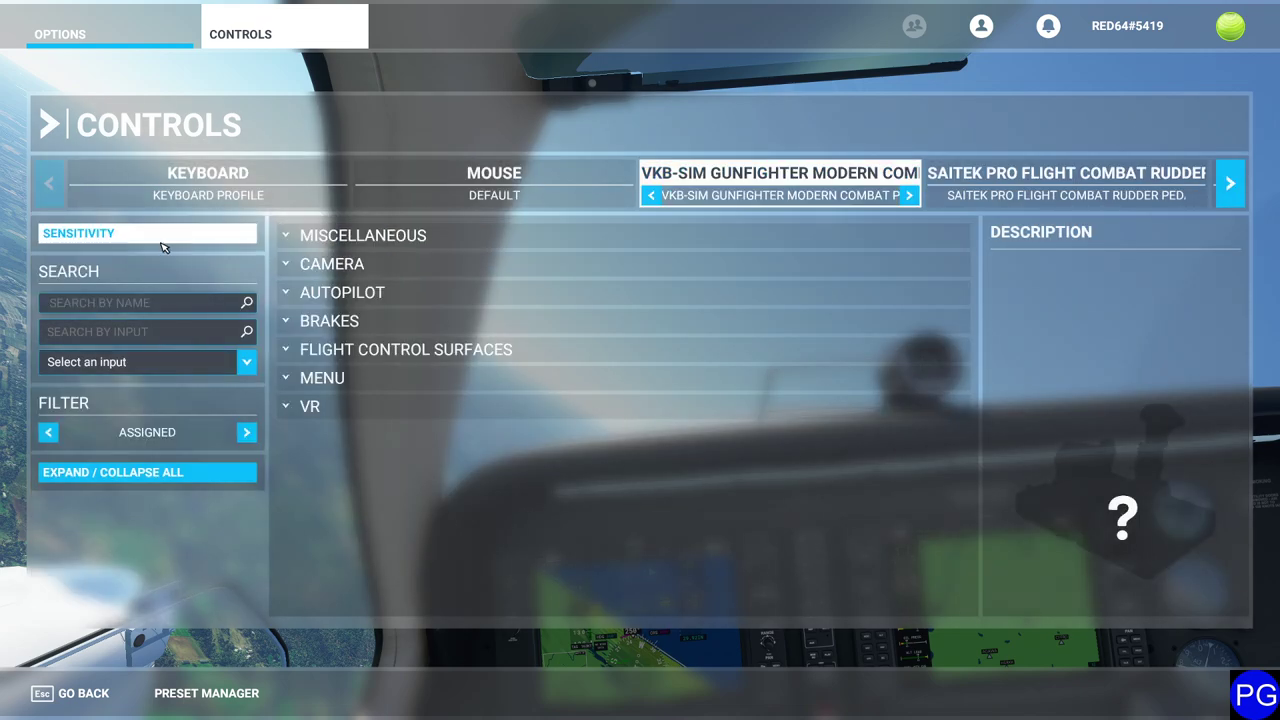
pyautogui.press('Return')
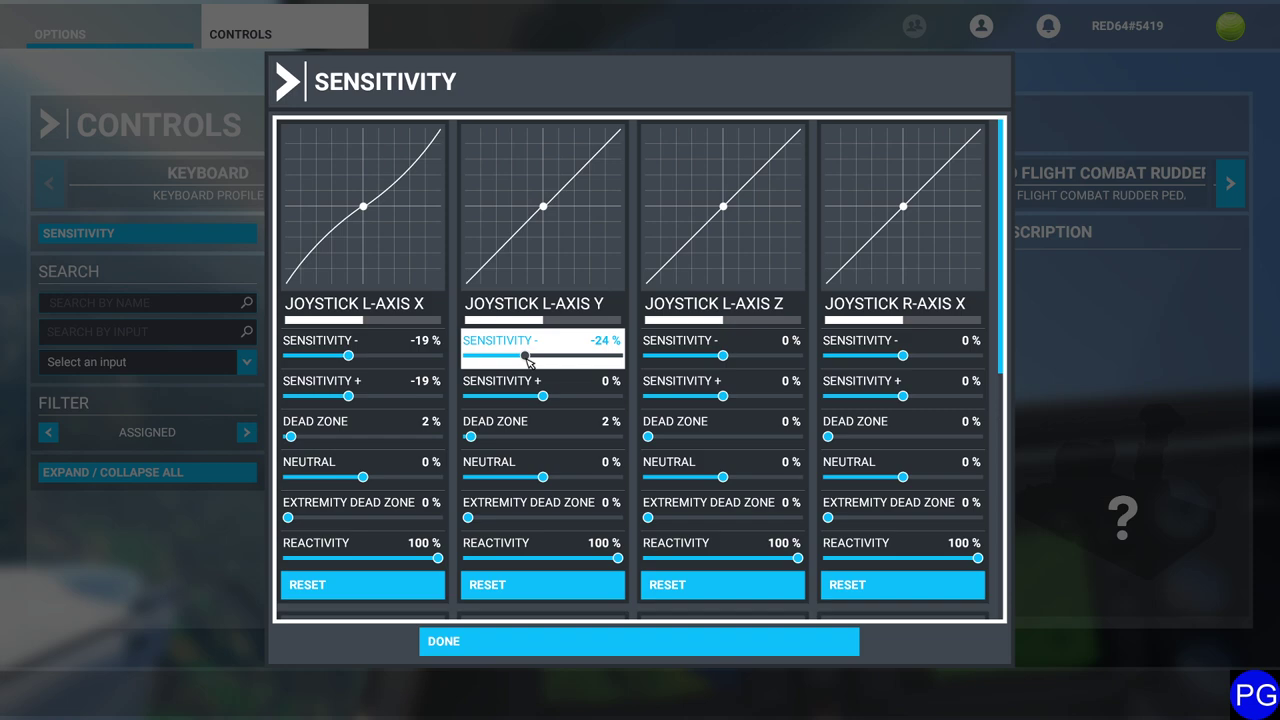
pyautogui.moveTo(527, 360); pyautogui.dragTo(522, 397)
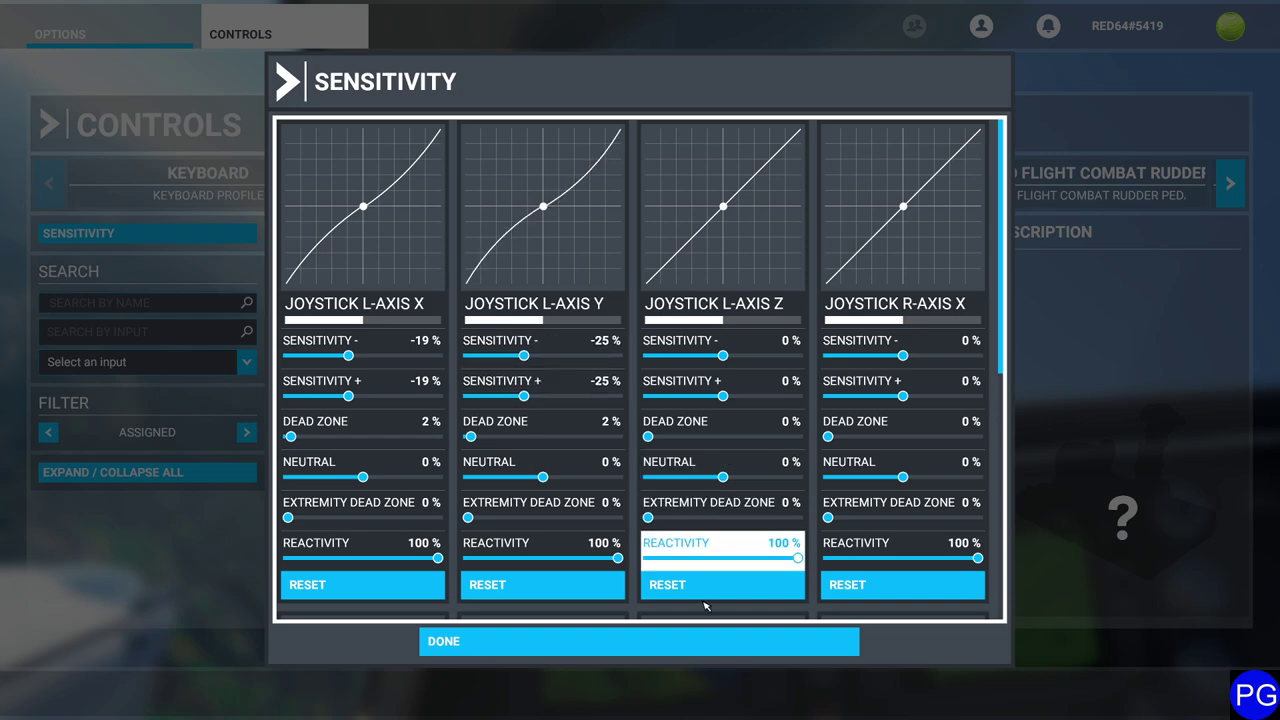
pyautogui.click(711, 638)
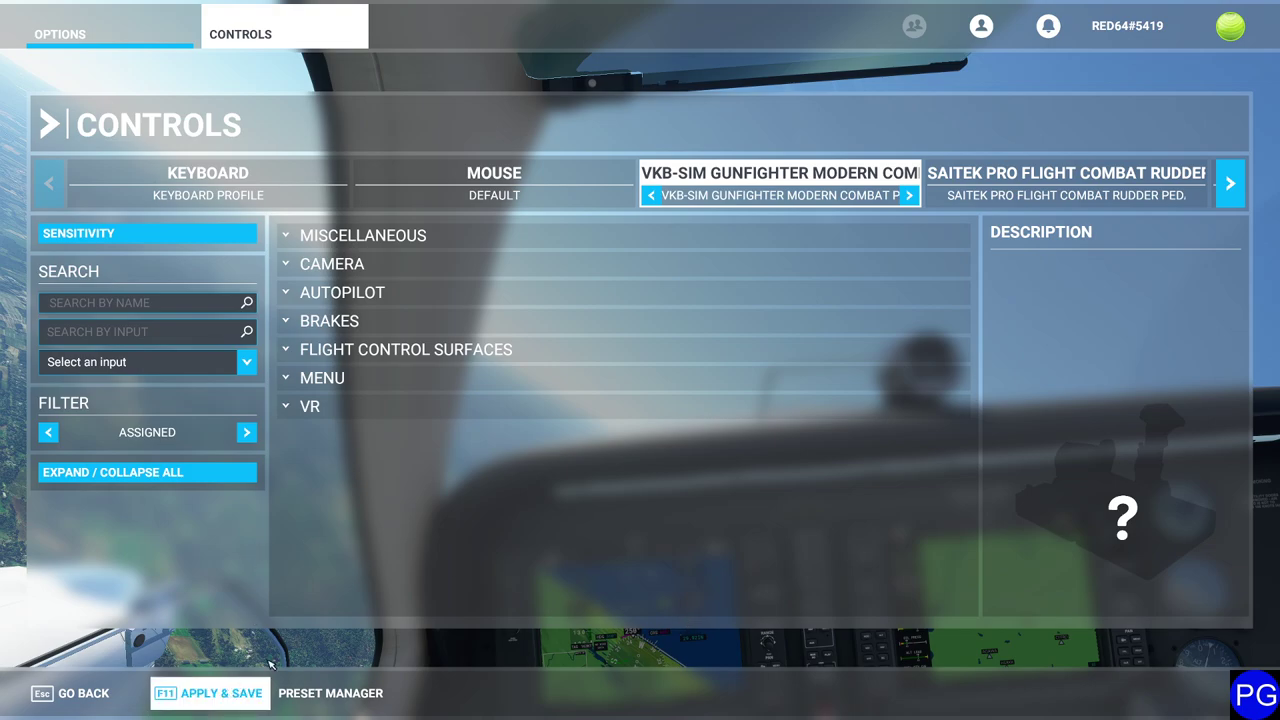
# Apply and save the -25% L-Axis Y curve and close the settings
pyautogui.click(250, 690)
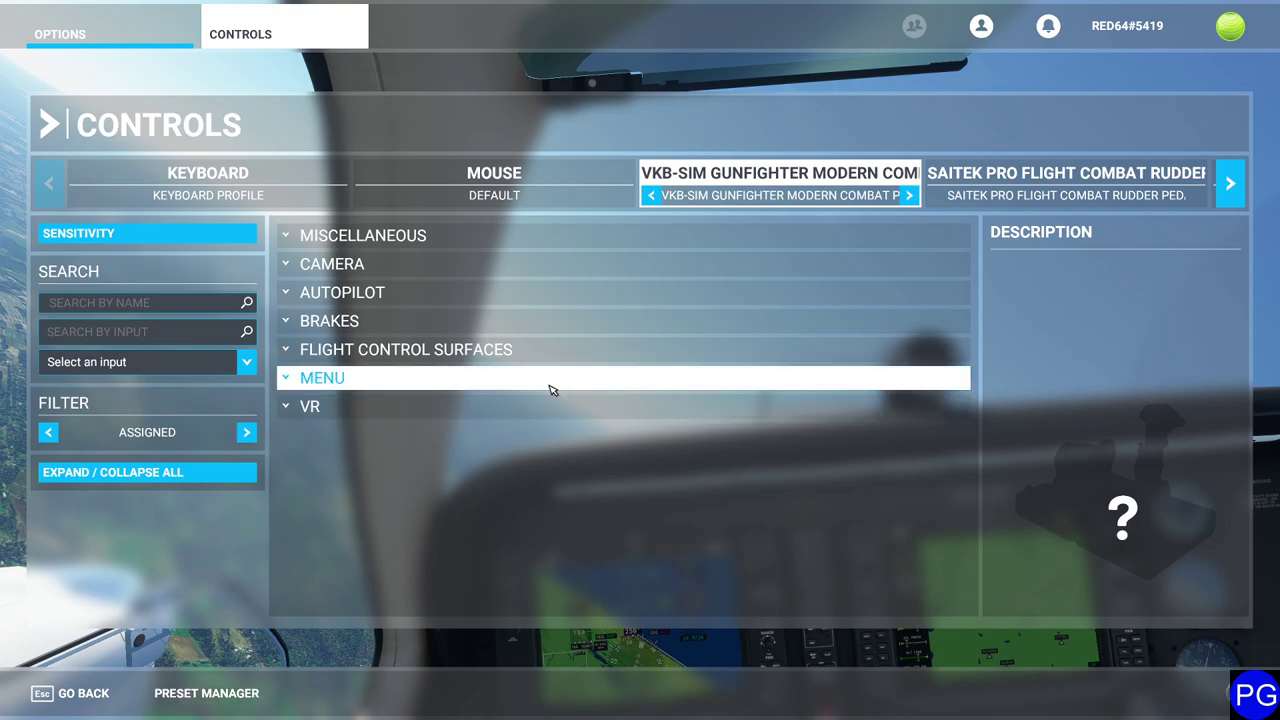
pyautogui.press('Escape')
pyautogui.press('Escape')
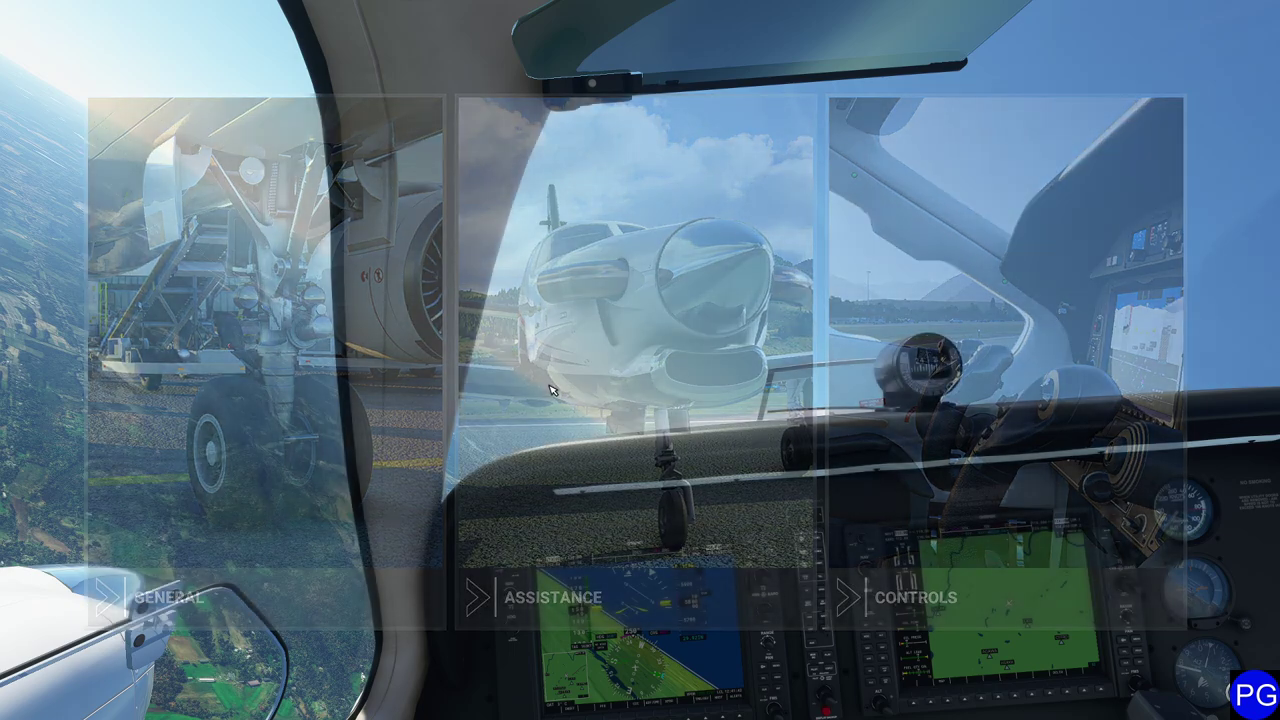